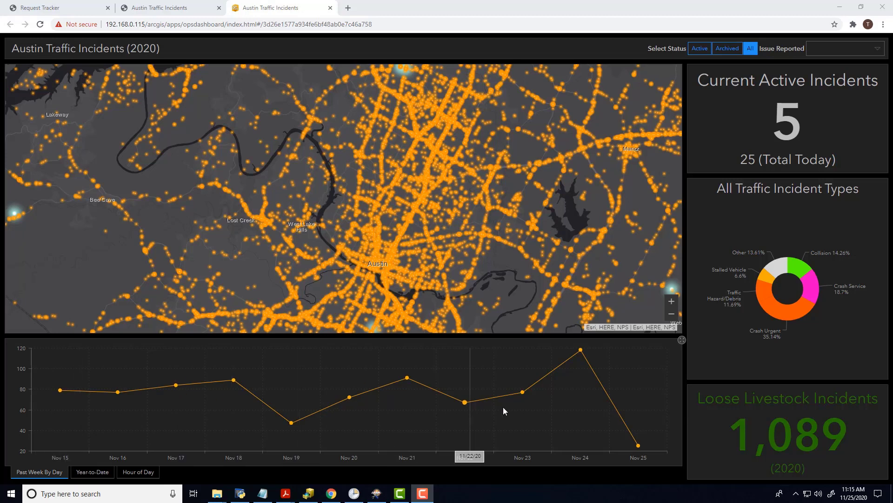
# Step: View the year-to-date trend and active incidents only, then restore the past week by day and all statuses
pyautogui.click(92, 472)
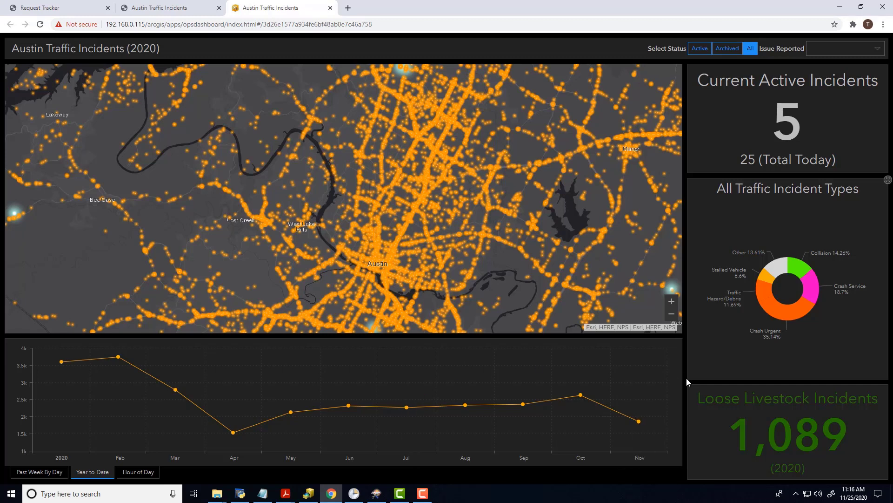
pyautogui.click(705, 52)
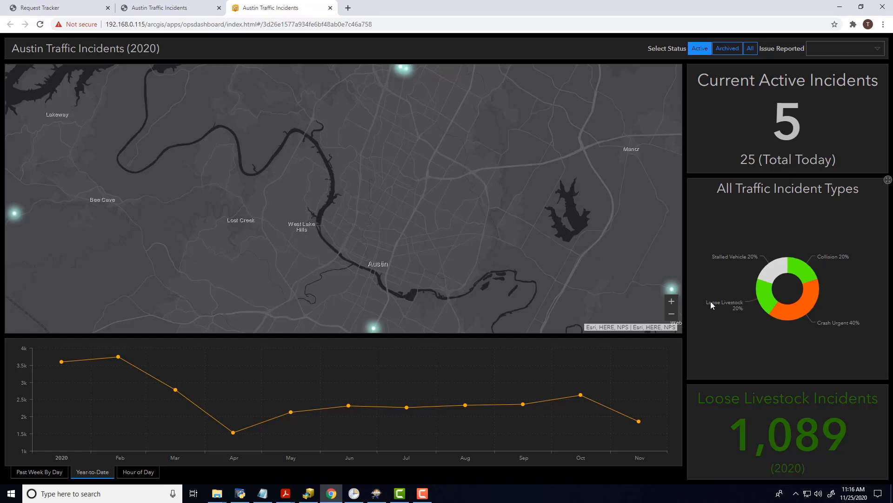
pyautogui.click(42, 474)
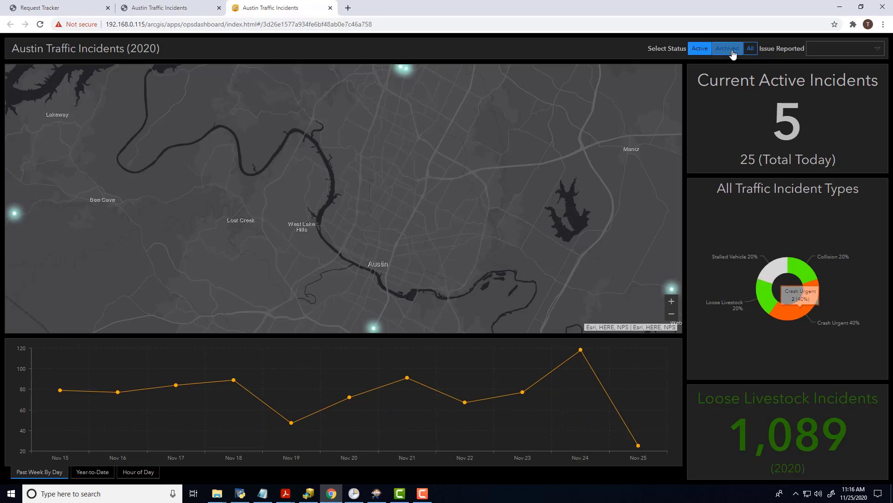
pyautogui.click(750, 49)
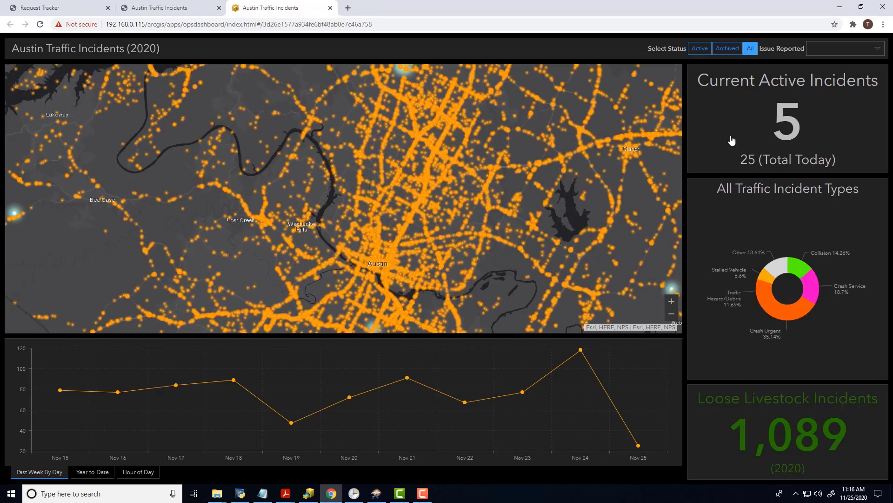
# Step: Filter the dashboard map to the Nov 25 and Nov 24 incidents from the daily chart, and clear the date filter
pyautogui.click(639, 446)
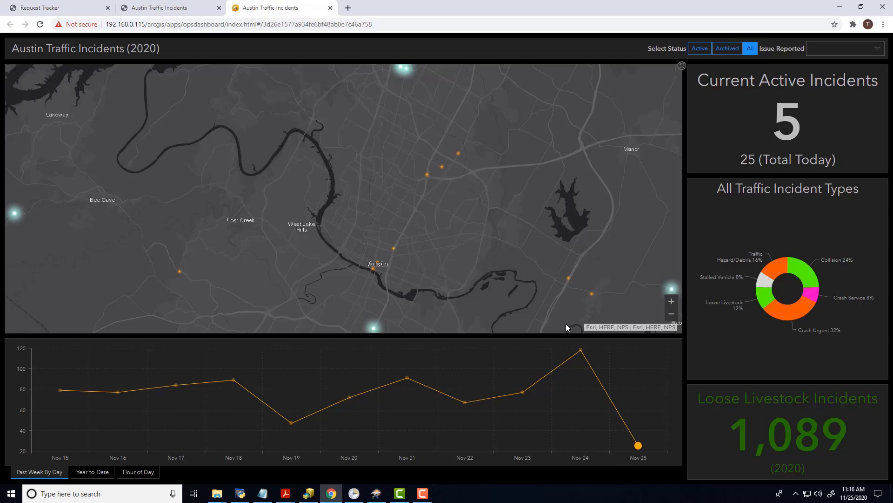
pyautogui.click(582, 352)
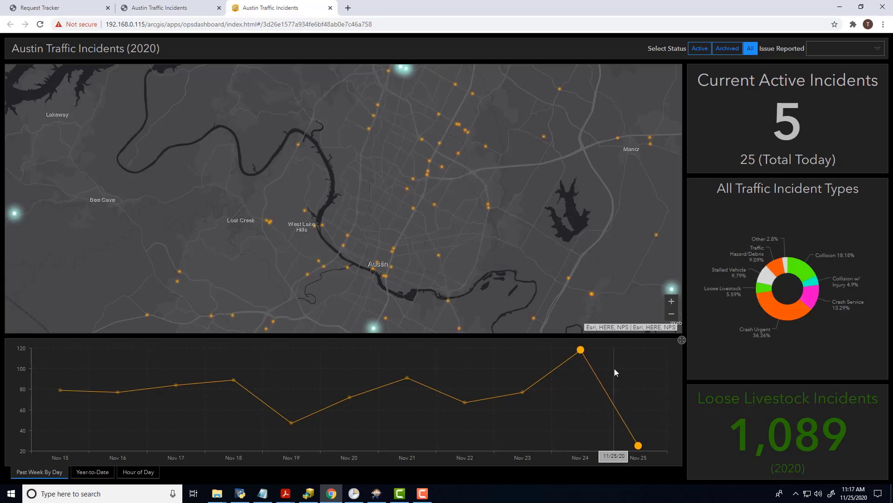
pyautogui.click(644, 386)
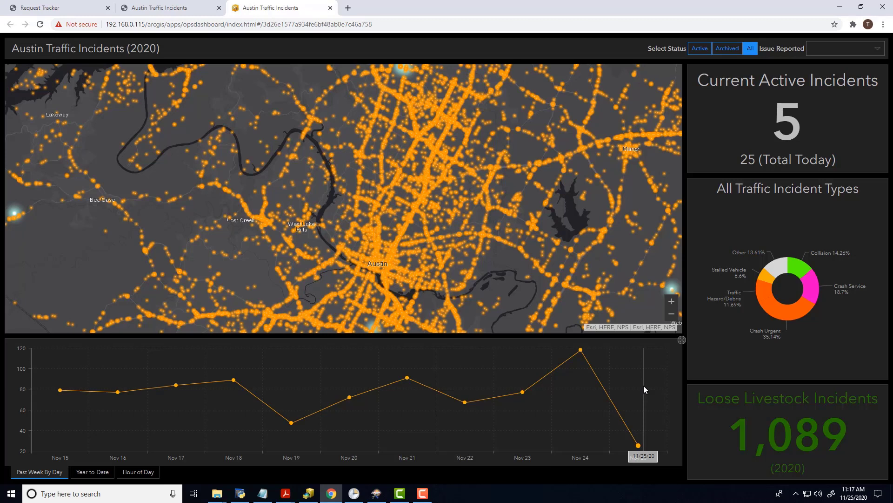
pyautogui.press('F10')
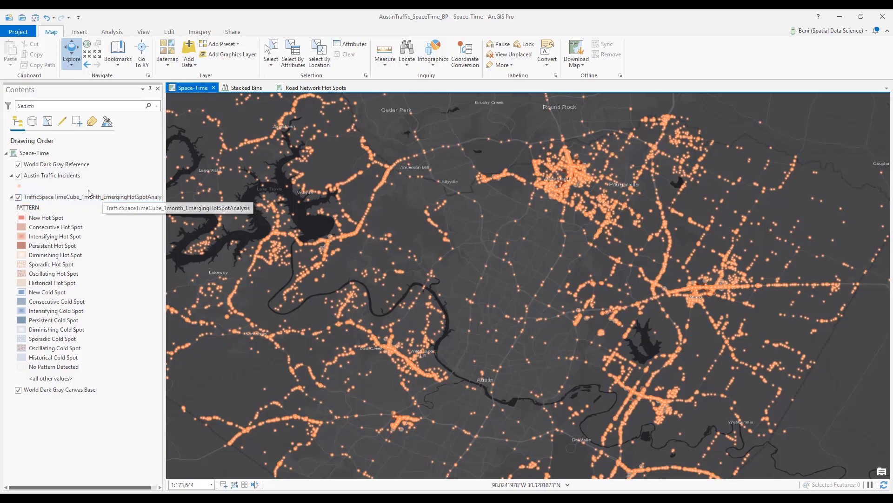
# Step: Hide the Austin Traffic Incidents layer in the Space-Time map and examine the emerging hot spots around Wells Branch
pyautogui.click(19, 176)
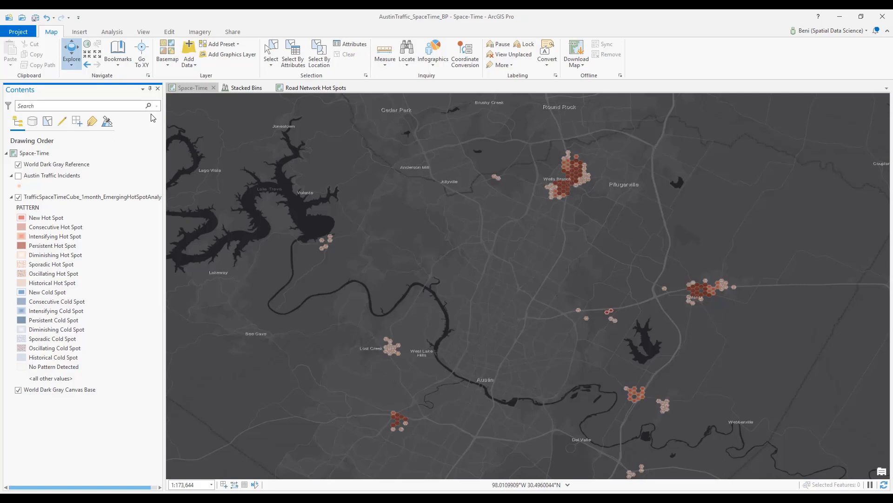
pyautogui.click(89, 66)
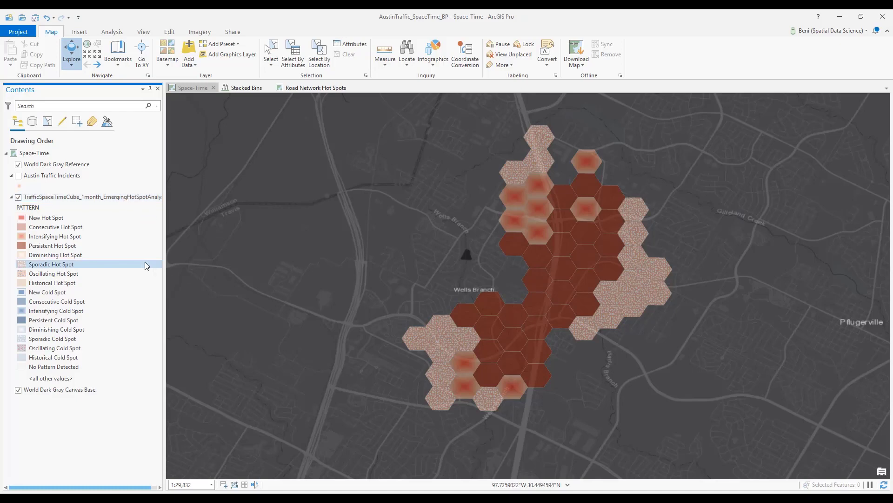
# Step: Compare the 3D Stacked Bins scene with the expanded EmergingHotSpotAnalysis pattern legend, and return to the Space-Time map
pyautogui.click(247, 88)
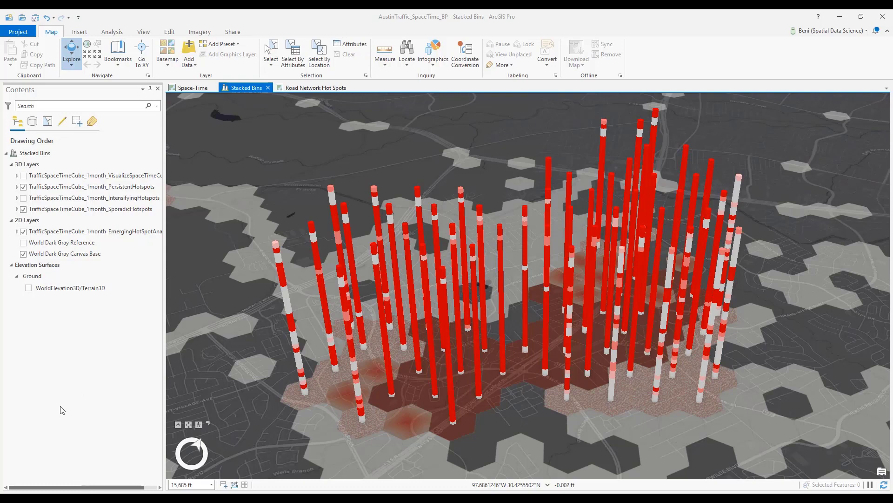
pyautogui.click(16, 231)
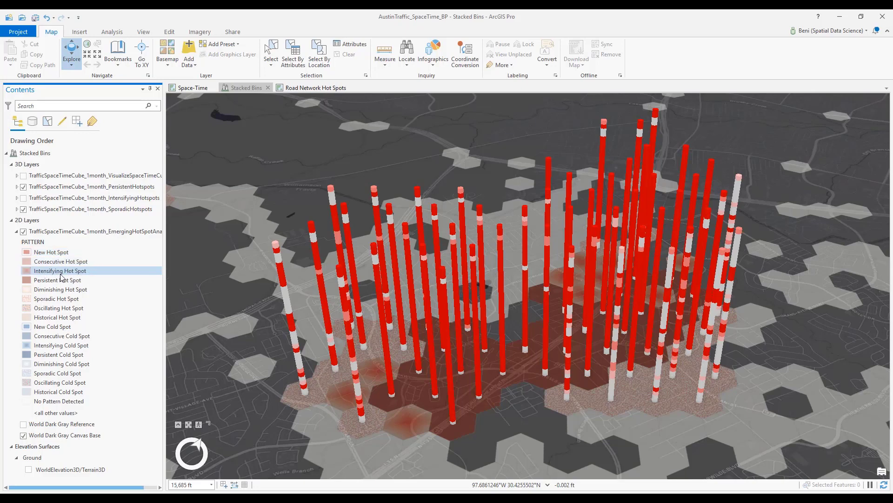
pyautogui.click(192, 88)
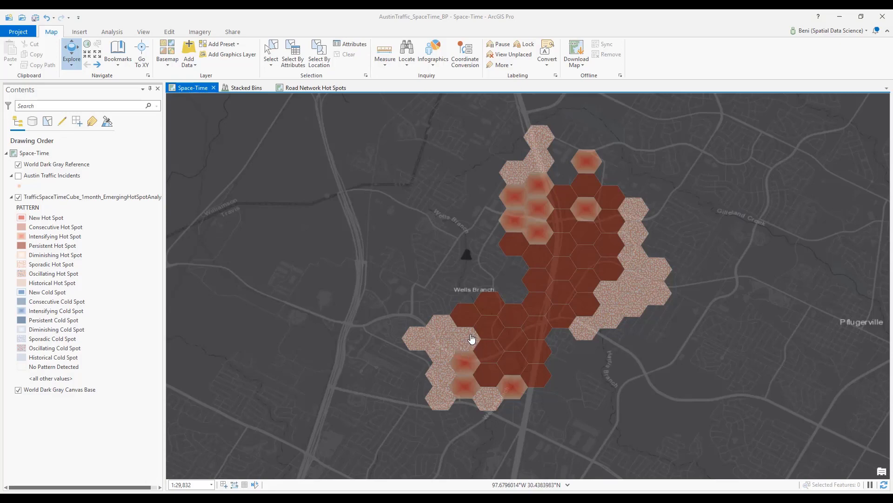
# Step: In the Road Network Hot Spots map, view the Traffic Collisions Time of Day chart and close it
pyautogui.click(312, 88)
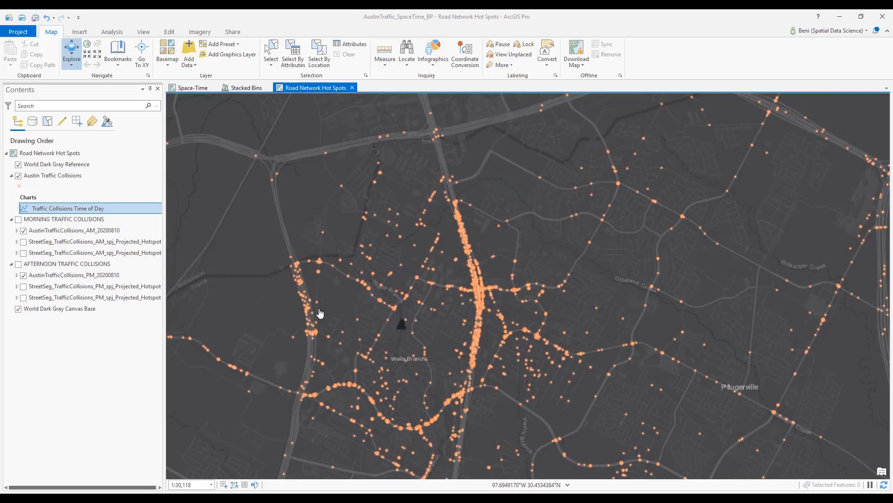
pyautogui.doubleClick(70, 208)
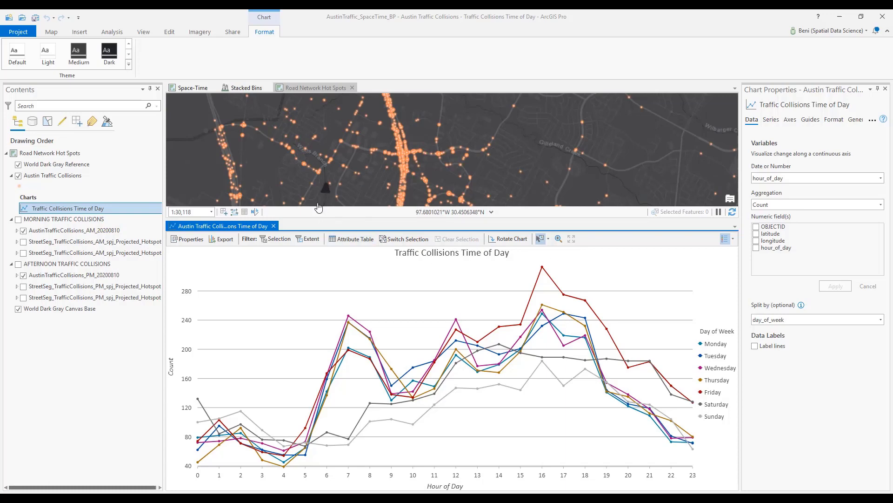
pyautogui.click(273, 226)
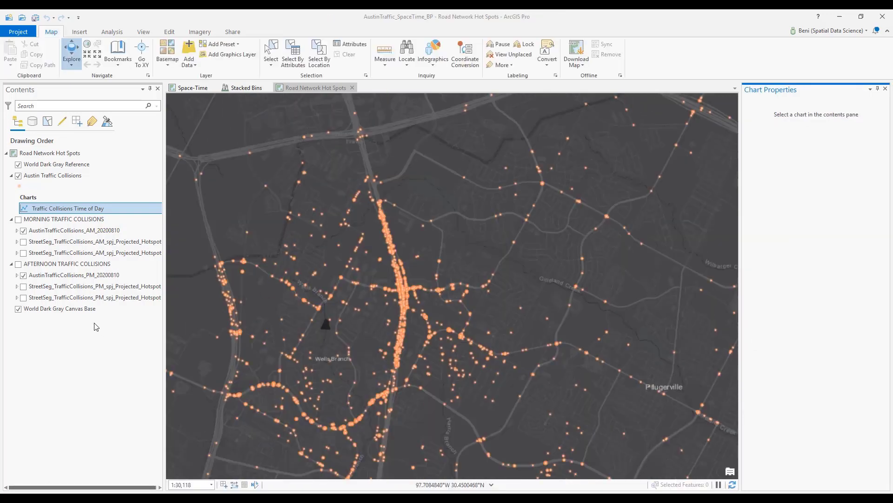
# Step: Hide the Austin Traffic Collisions layer and show the MORNING and AFTERNOON TRAFFIC COLLISIONS groups
pyautogui.click(19, 176)
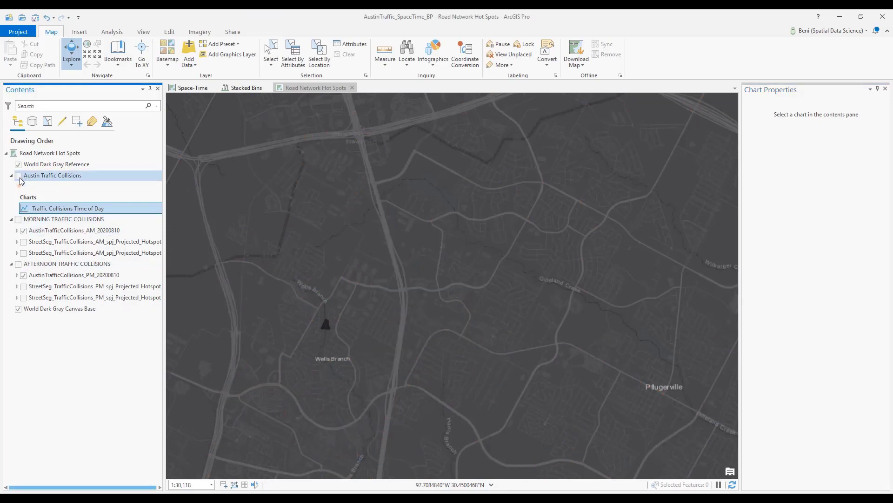
pyautogui.click(19, 219)
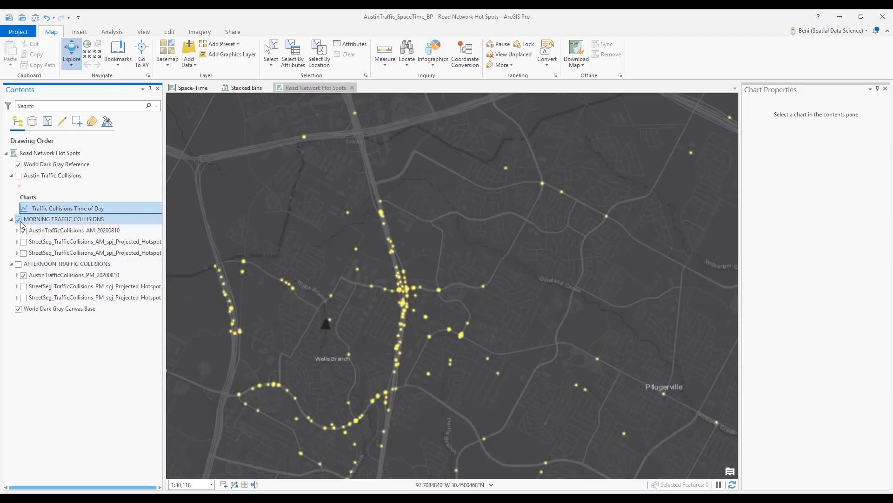
pyautogui.click(19, 265)
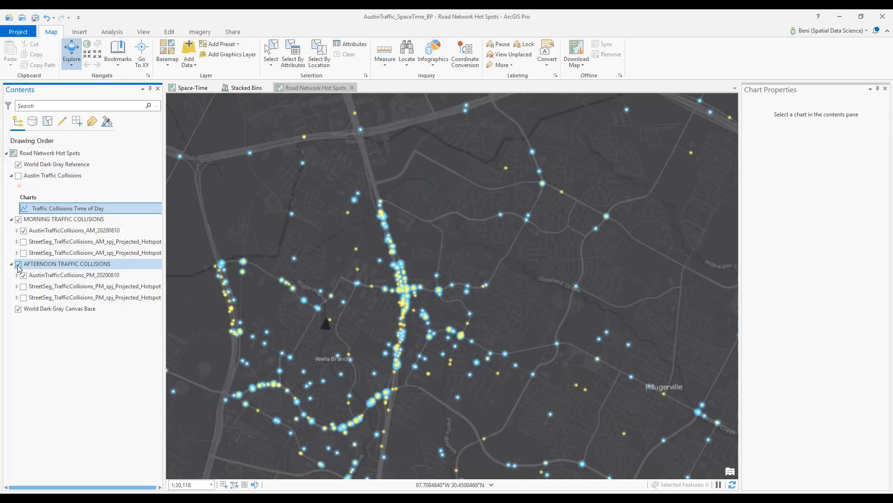
pyautogui.click(19, 264)
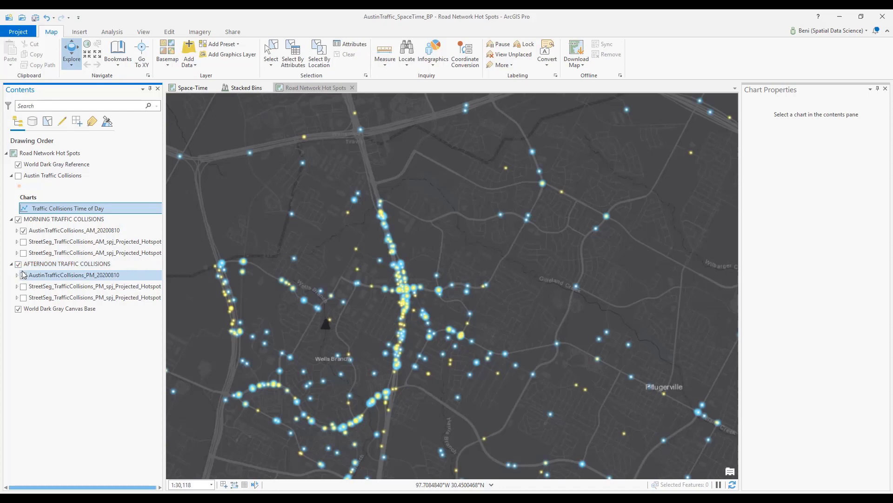
# Step: Replace the AM and PM collision points with the first StreetSeg_TrafficCollisions hotspot layer in each group
pyautogui.click(24, 232)
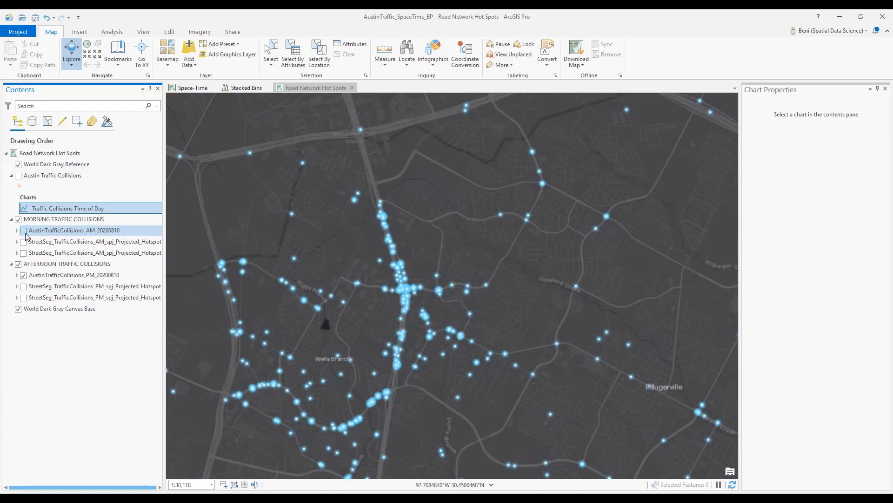
pyautogui.click(24, 287)
pyautogui.click(23, 241)
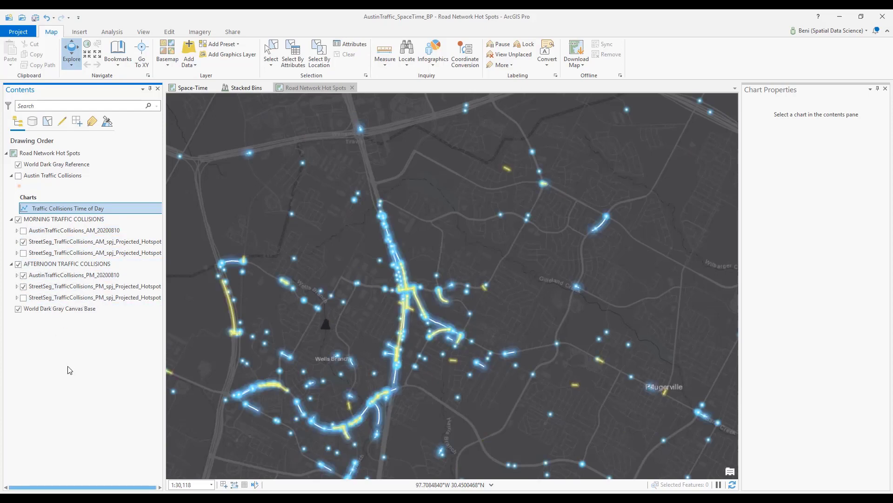
pyautogui.click(23, 275)
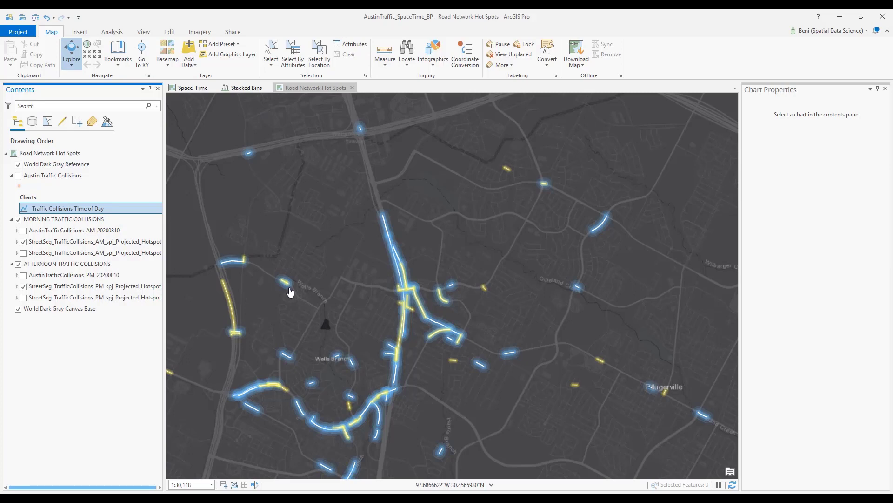
# Step: Switch to ArcMap and run a LinkIT document search around the red incident on the interstate just south of Grand Avenue Parkway
pyautogui.click(840, 20)
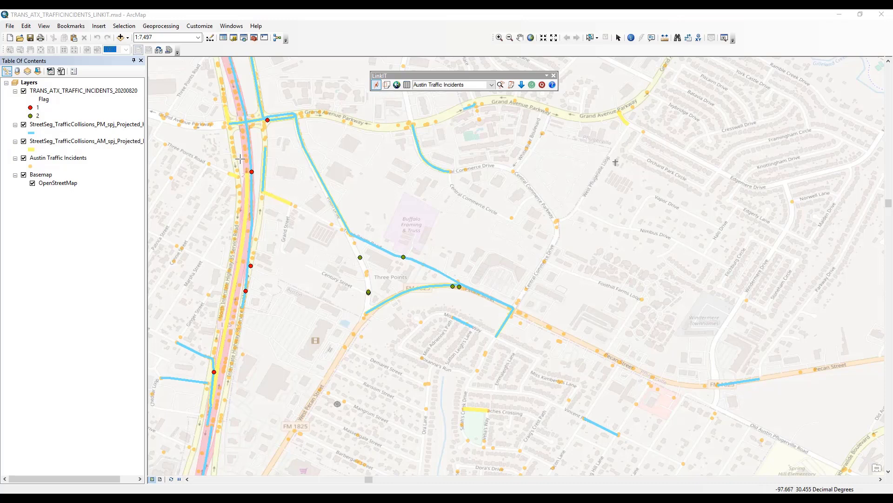
pyautogui.moveTo(394, 75); pyautogui.dragTo(296, 74)
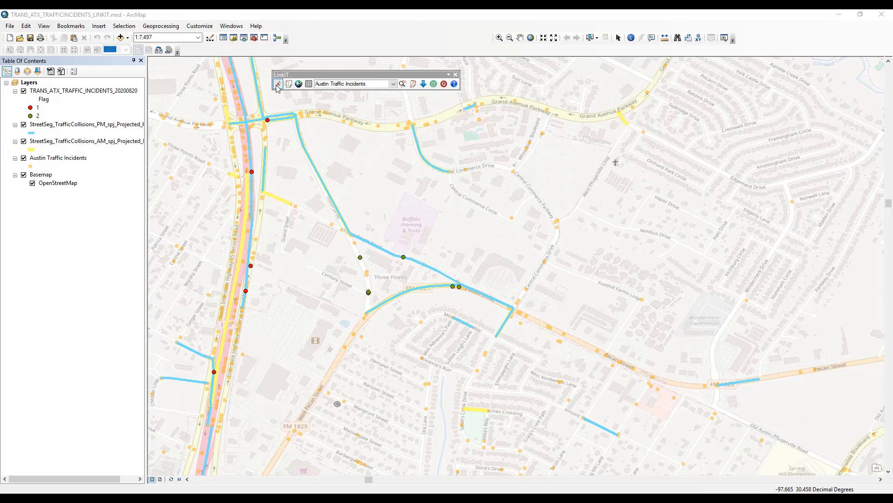
pyautogui.click(278, 84)
pyautogui.moveTo(242, 162); pyautogui.dragTo(265, 185)
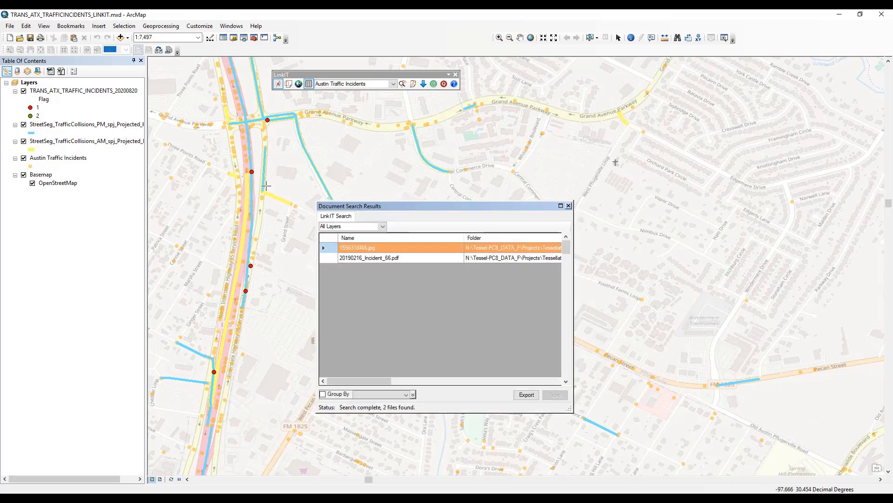
# Step: Review the linked crash photo and the report 20190216_Incident_66.pdf, and close both files and the document search results
pyautogui.doubleClick(364, 249)
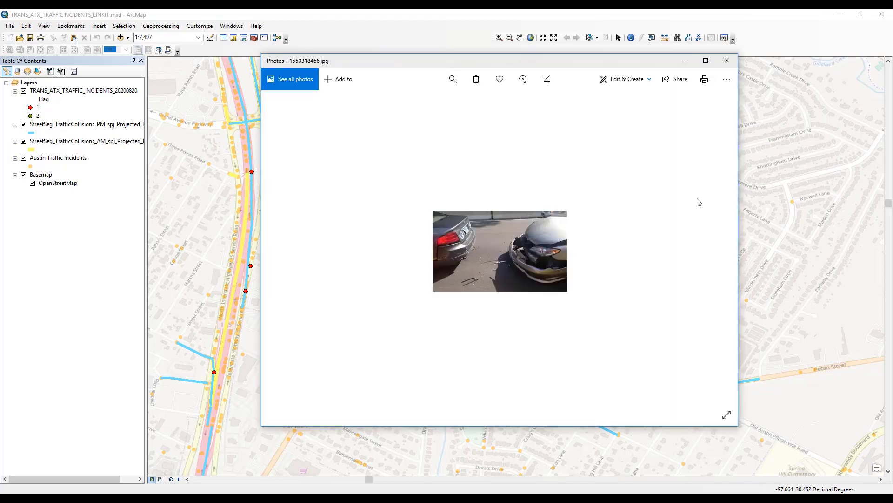
pyautogui.click(727, 61)
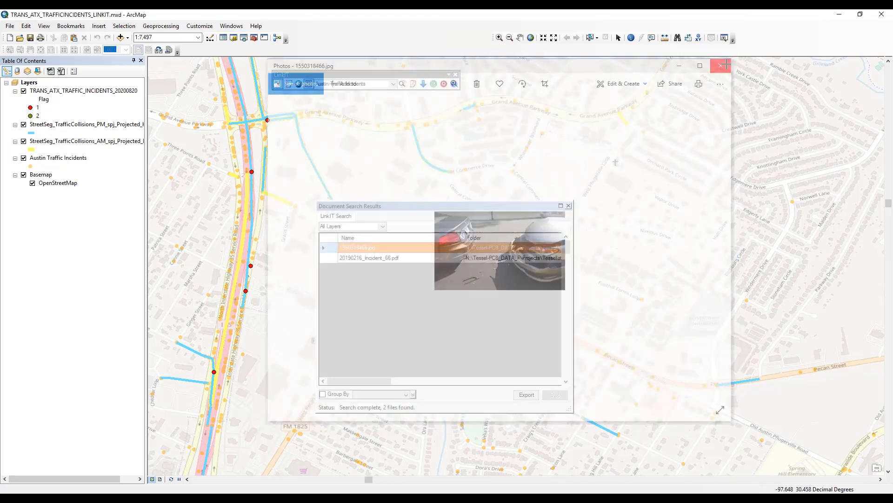
pyautogui.click(384, 258)
pyautogui.doubleClick(384, 258)
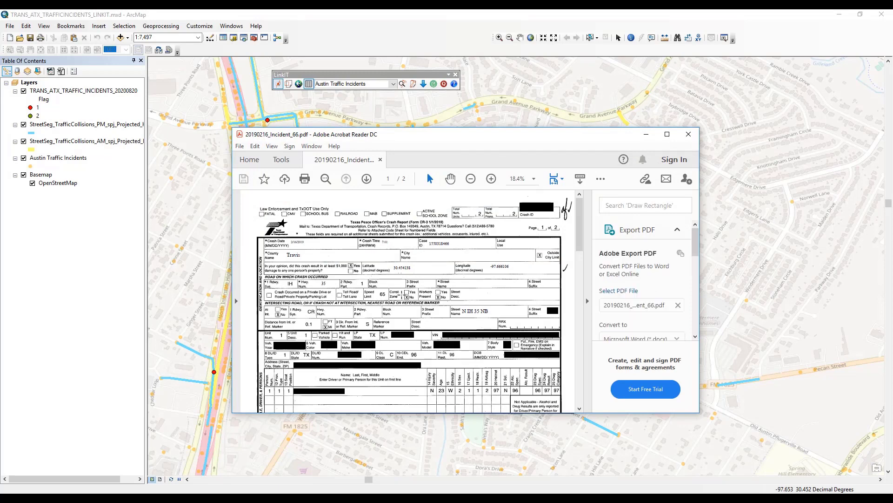
pyautogui.scroll(-3, 401, 294)
pyautogui.scroll(-7, 401, 294)
pyautogui.scroll(10, 392, 296)
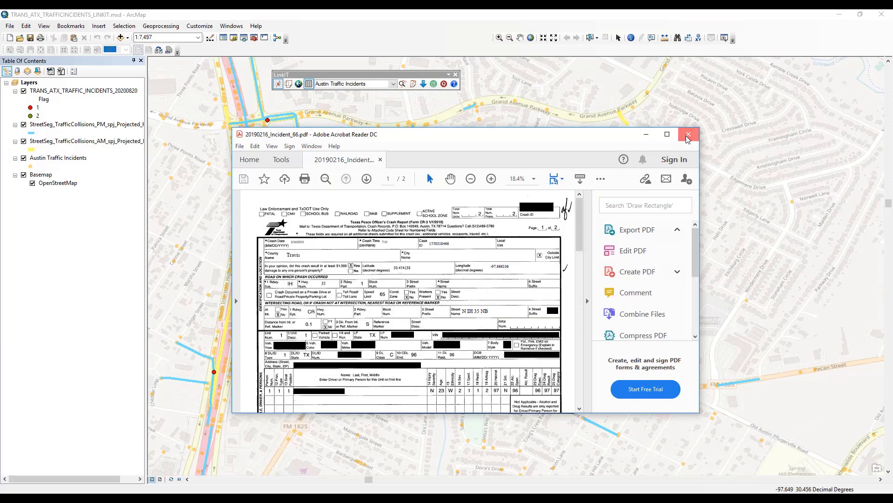
pyautogui.click(688, 136)
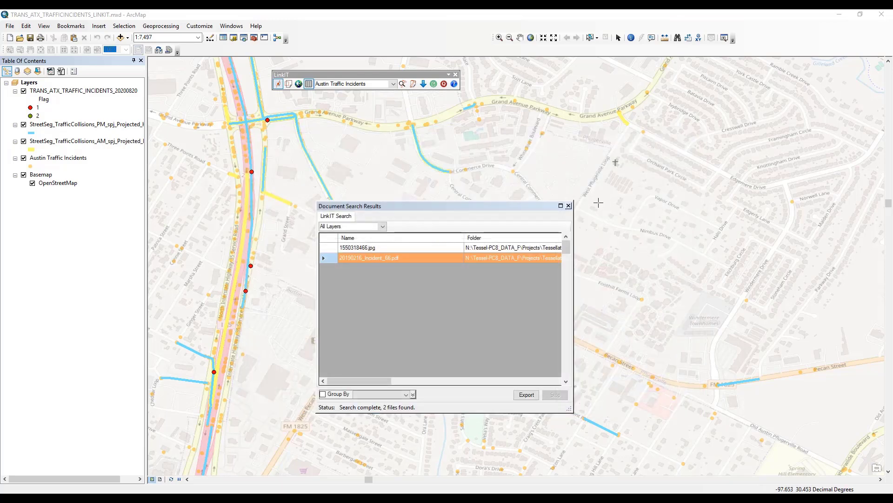
pyautogui.click(569, 206)
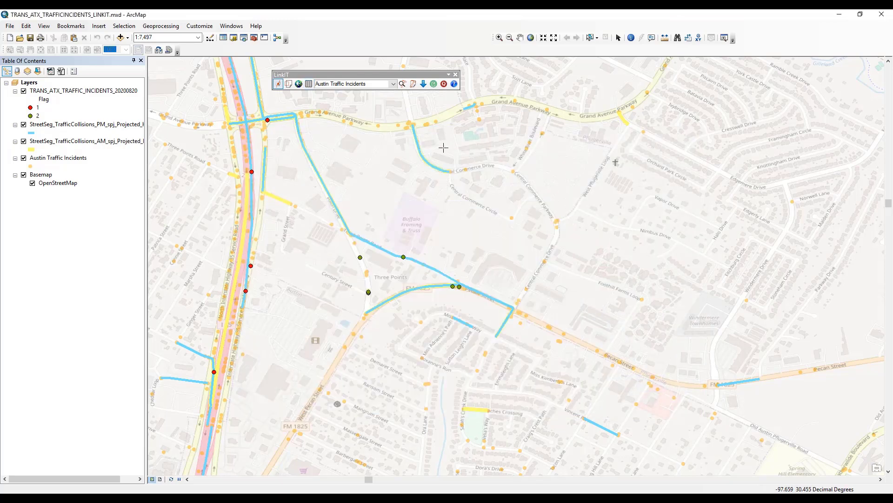
# Step: Open the Austin_Traffic_Incidents_Project index for modification in the LinkIT Index Manager and reindex its documents
pyautogui.click(413, 84)
pyautogui.click(362, 215)
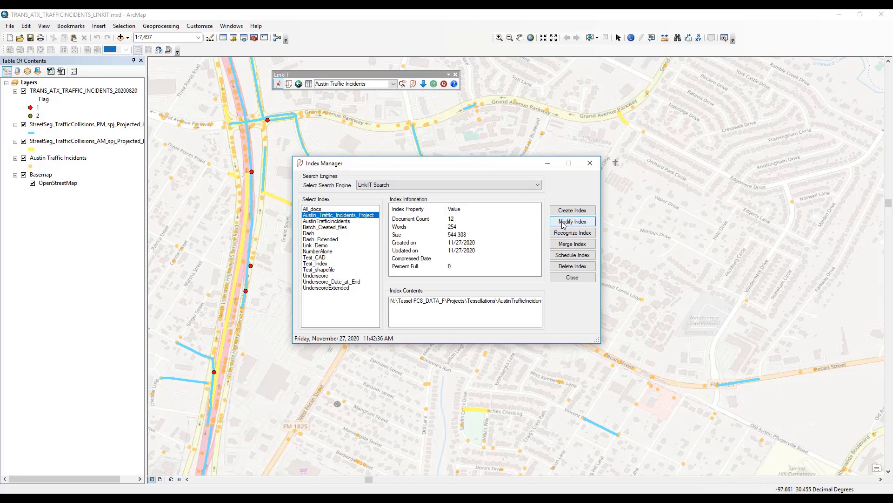
pyautogui.click(564, 221)
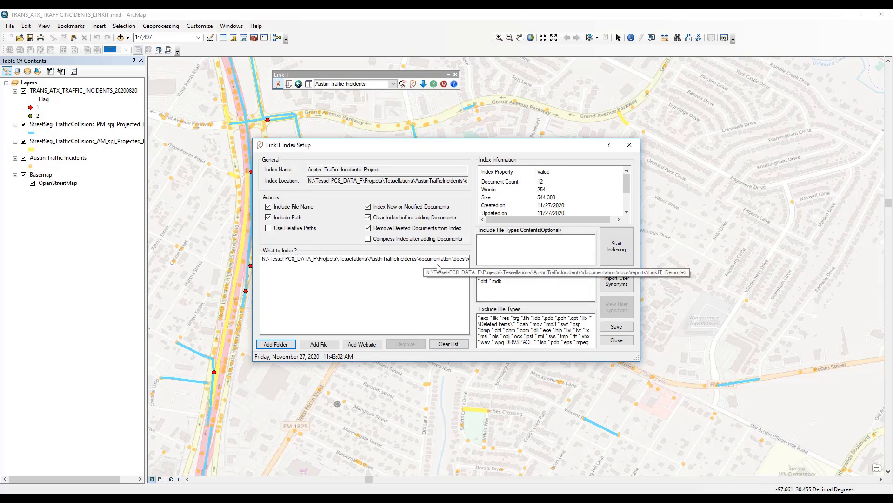
pyautogui.click(615, 259)
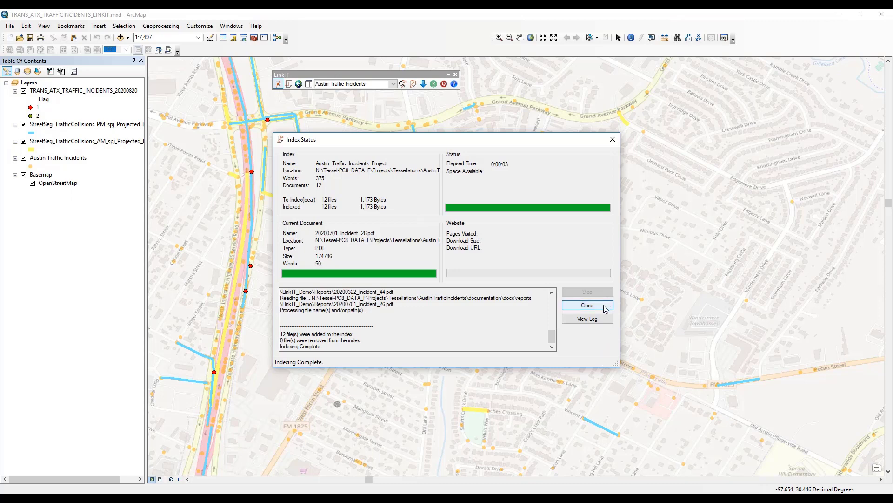
# Step: Close the Index Manager and open the LinkIT search configuration for the report_id field of the Austin Traffic Incidents layer
pyautogui.click(587, 305)
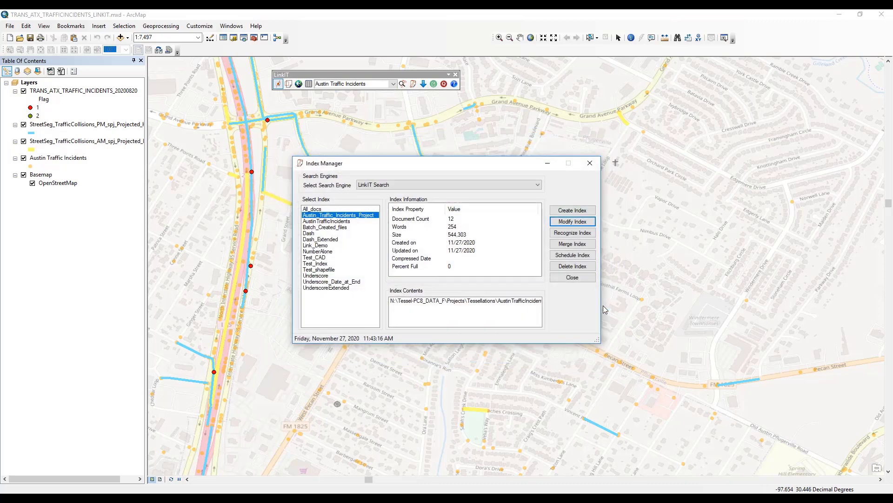
pyautogui.click(576, 277)
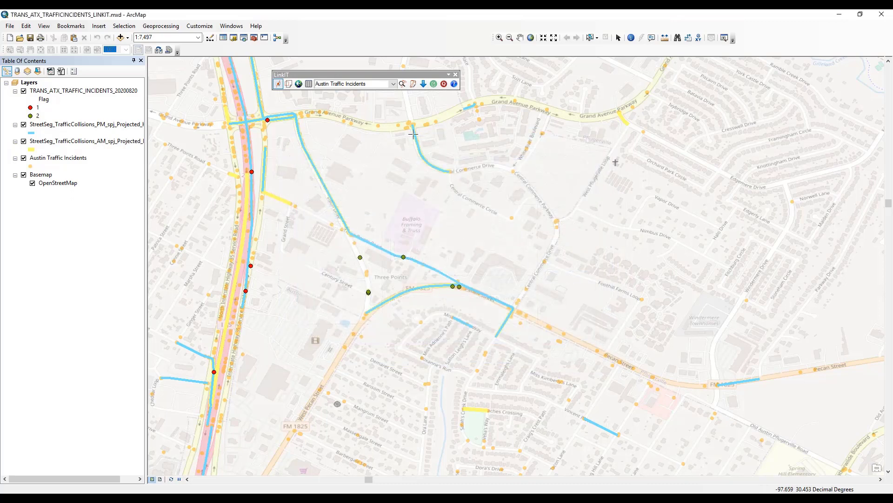
pyautogui.click(402, 84)
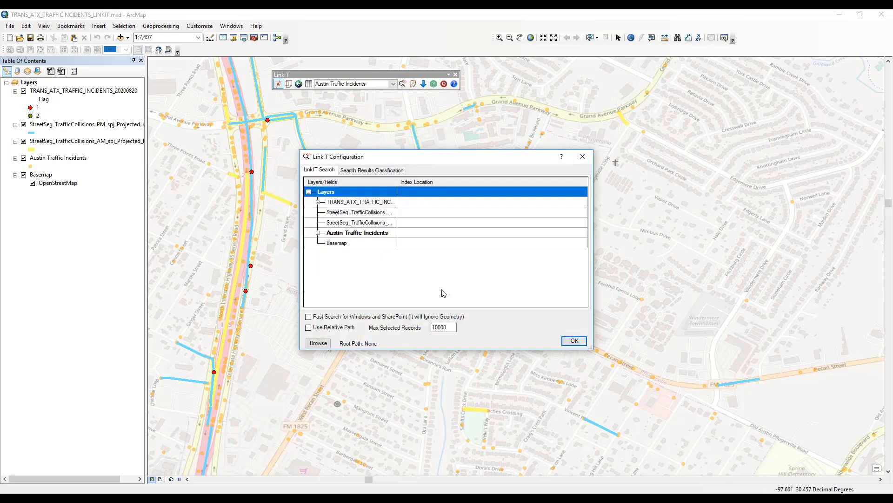
pyautogui.click(319, 233)
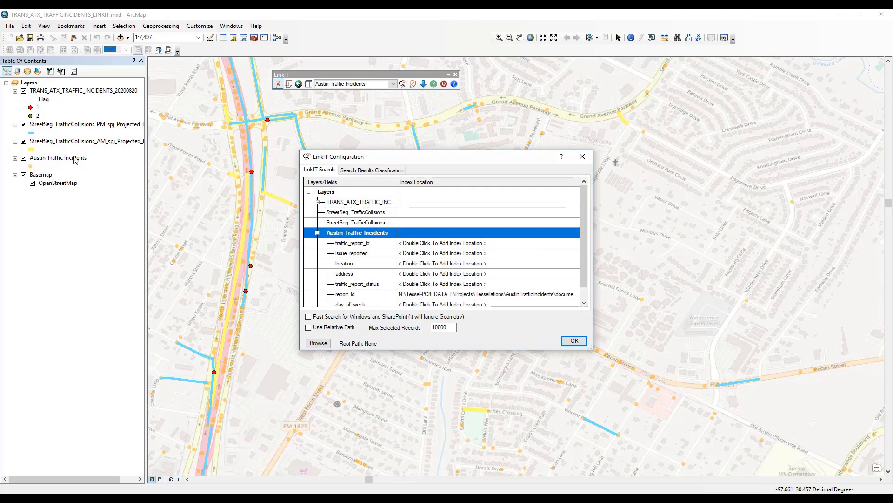
pyautogui.click(360, 296)
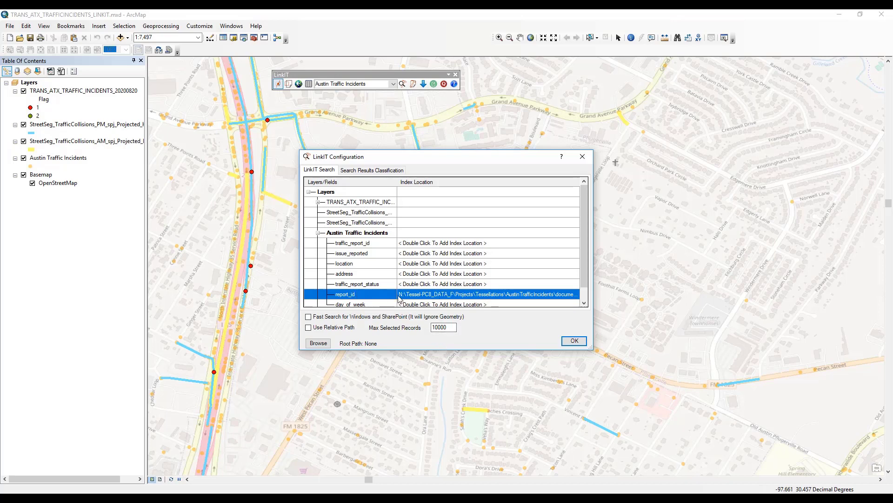
pyautogui.doubleClick(447, 298)
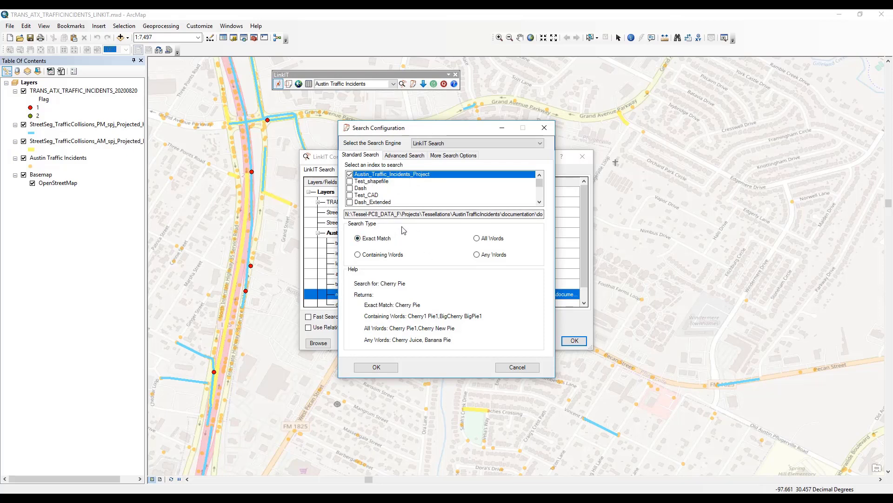
# Step: Review the standard and advanced search options, and accept the Exact Match search on the Austin_Traffic_Incidents_Project index
pyautogui.moveTo(466, 132); pyautogui.dragTo(602, 131)
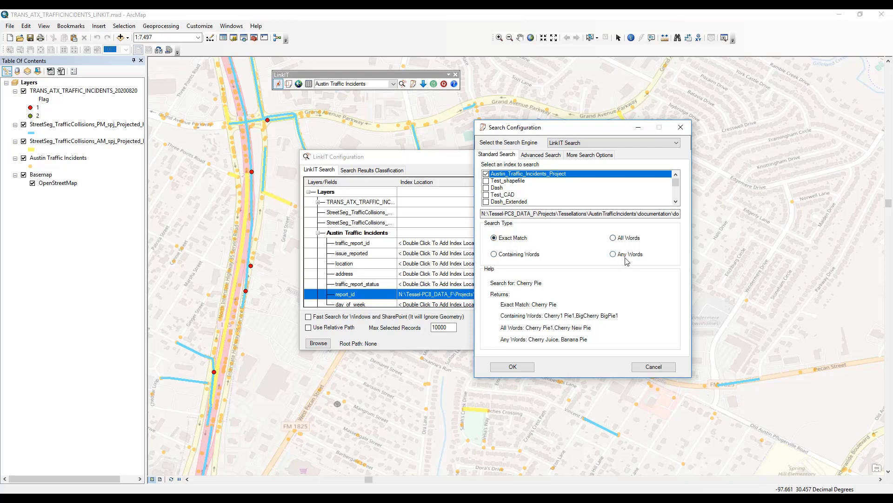
pyautogui.click(545, 156)
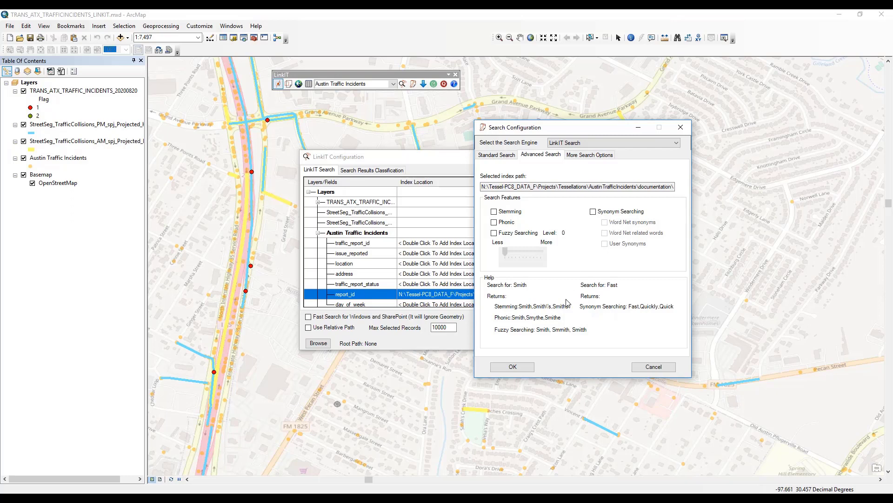
pyautogui.click(495, 158)
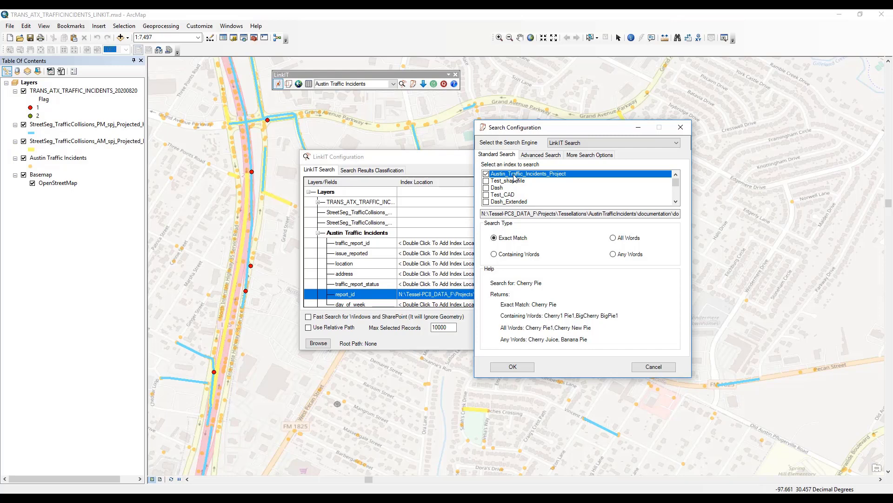
pyautogui.click(512, 368)
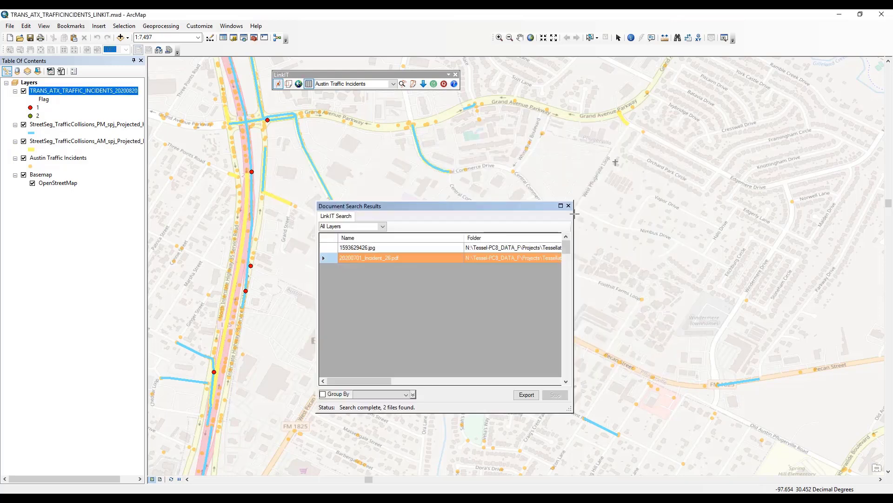
# Step: Run LinkIT document searches around the green incidents near Three Points, closing the document search results each time
pyautogui.click(569, 206)
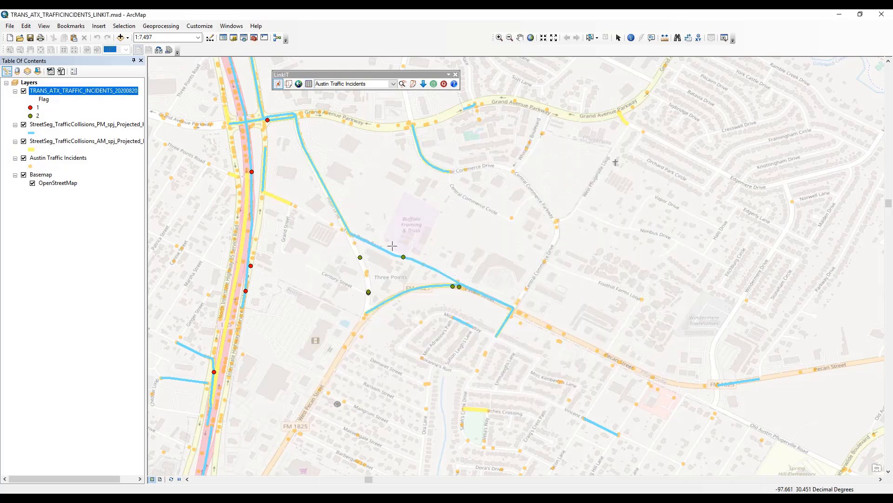
pyautogui.click(393, 367)
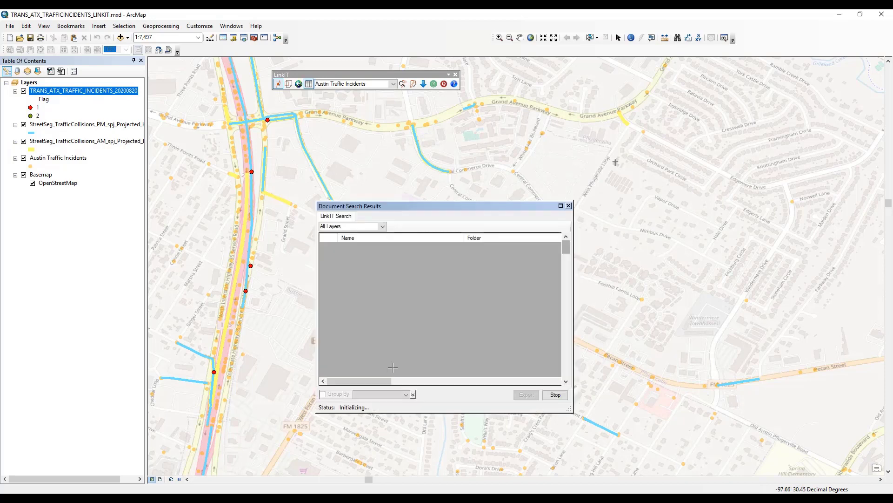
pyautogui.click(568, 206)
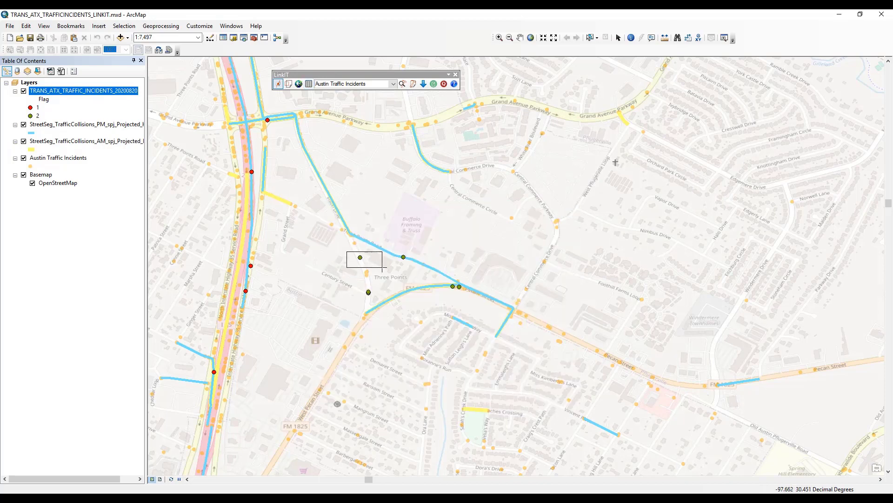
pyautogui.click(486, 327)
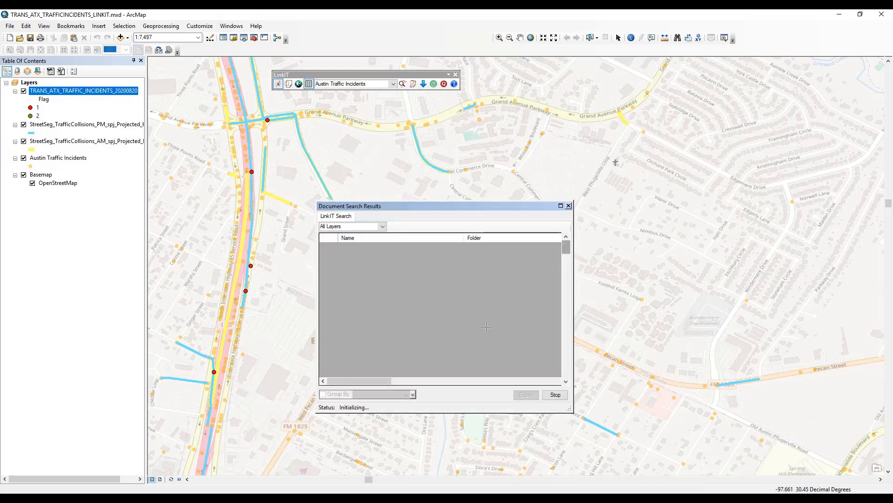
pyautogui.click(572, 204)
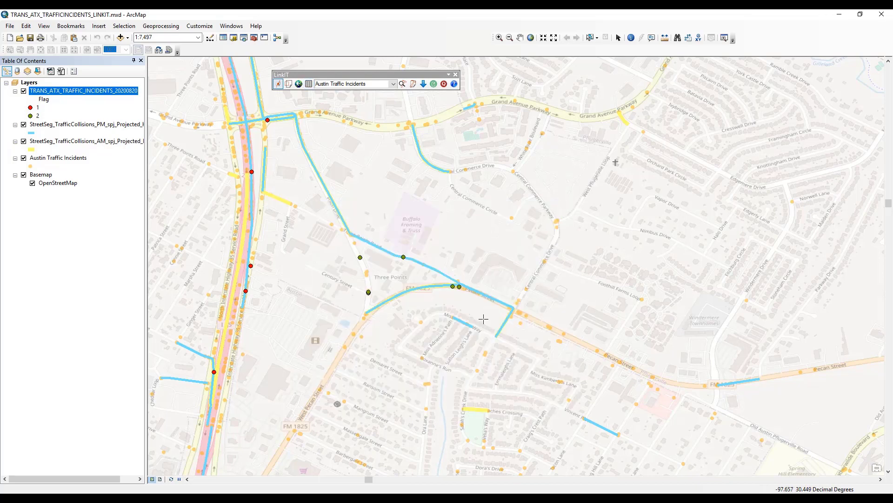
# Step: Switch to File Explorer and copy the six selected incident report PDFs from NewReports_Images into the LinkIT_Demo Reports folder
pyautogui.click(838, 15)
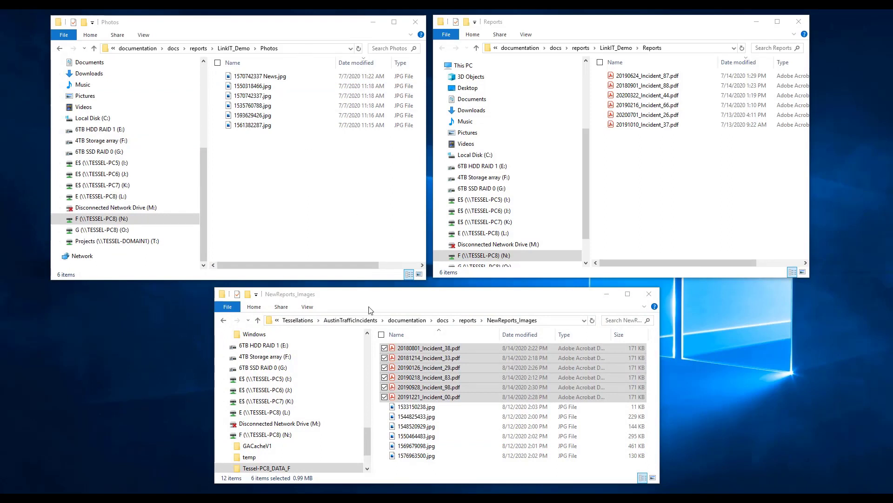
pyautogui.rightClick(448, 350)
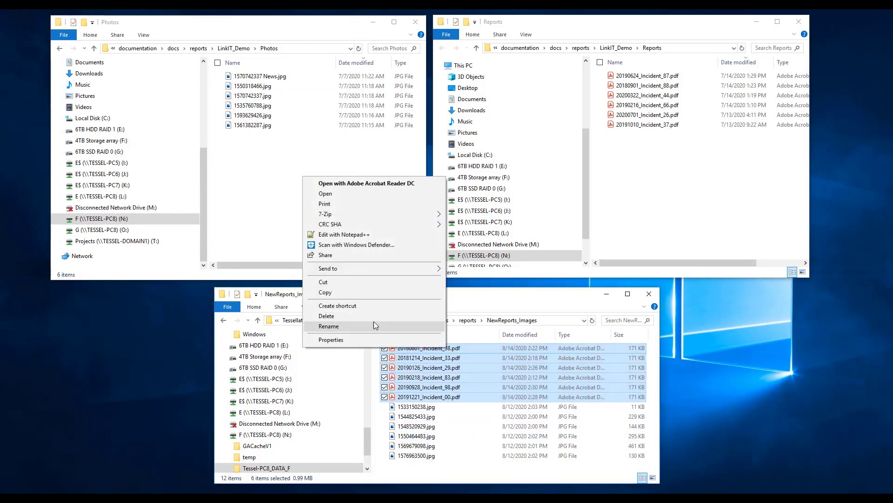
pyautogui.click(357, 292)
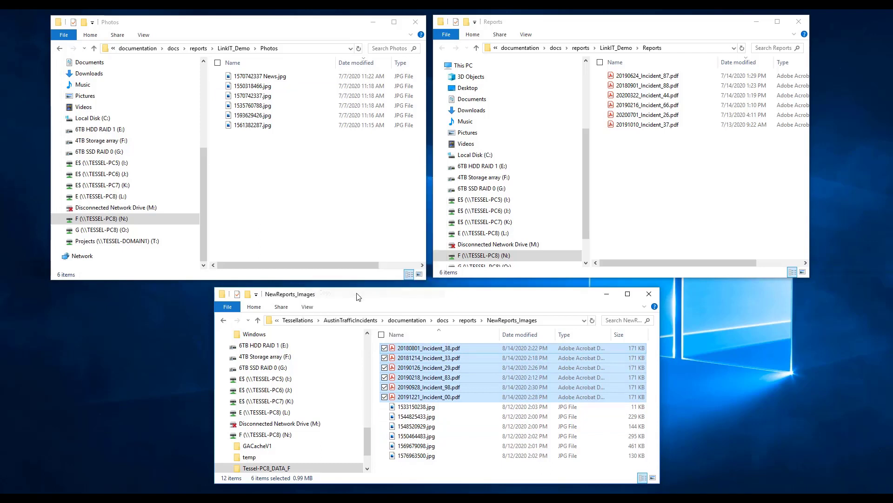
pyautogui.rightClick(620, 170)
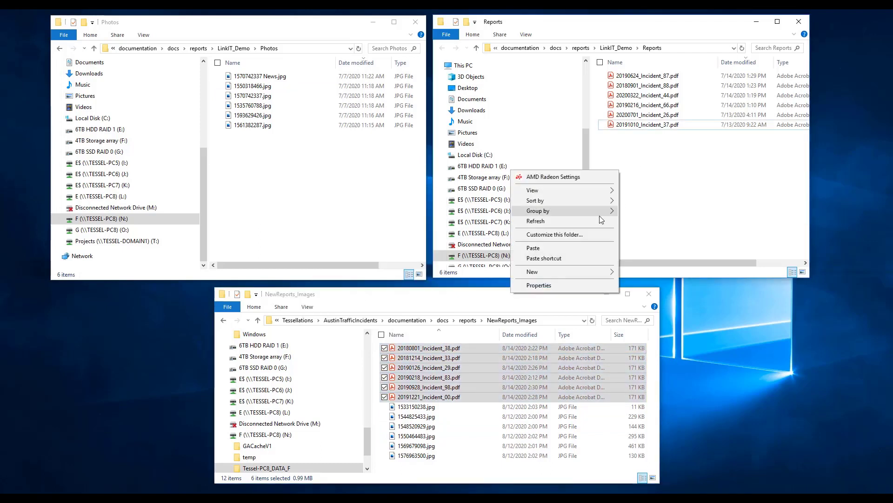
pyautogui.click(579, 245)
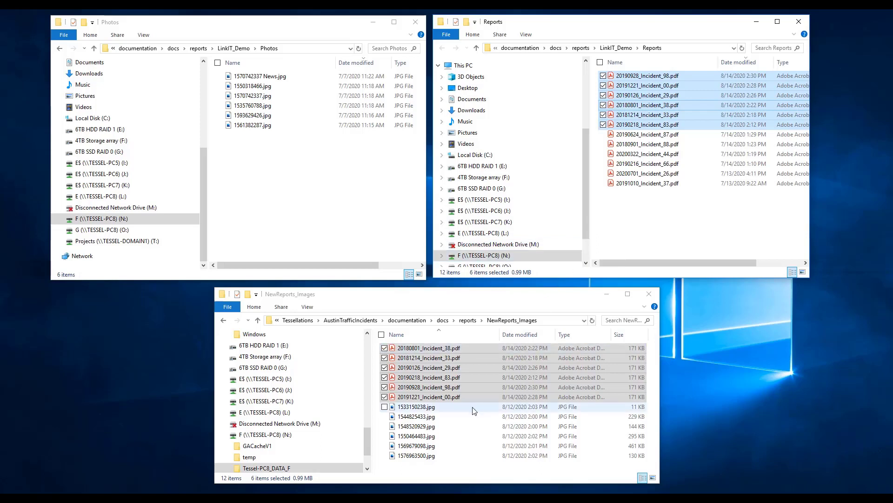
# Step: Copy the six JPG images, 1533150238.jpg through 1576963500.jpg, from NewReports_Images into the LinkIT_Demo Photos folder
pyautogui.click(432, 407)
pyautogui.keyDown('shift'); pyautogui.click(414, 457); pyautogui.keyUp('shift')
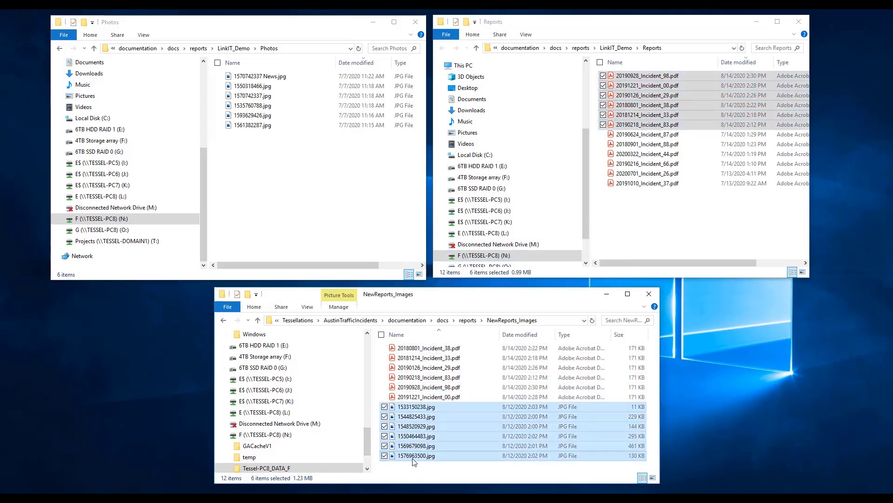
pyautogui.rightClick(413, 457)
pyautogui.click(306, 403)
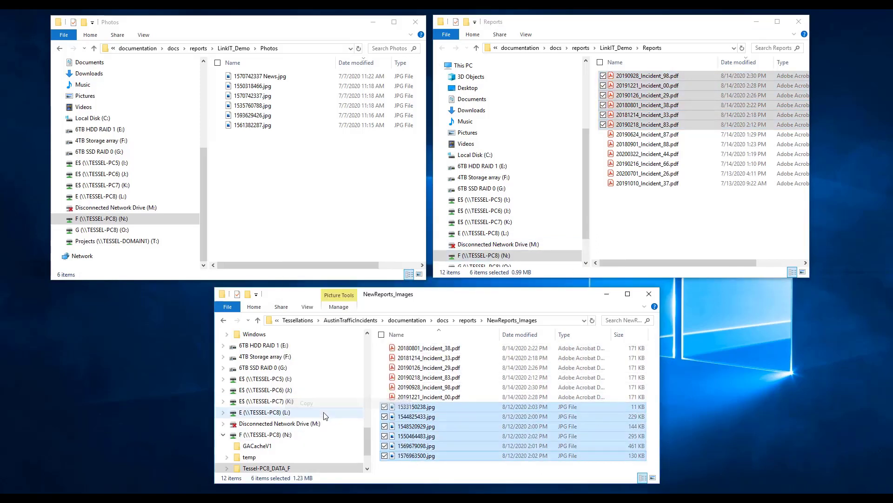
pyautogui.click(256, 196)
pyautogui.rightClick(254, 191)
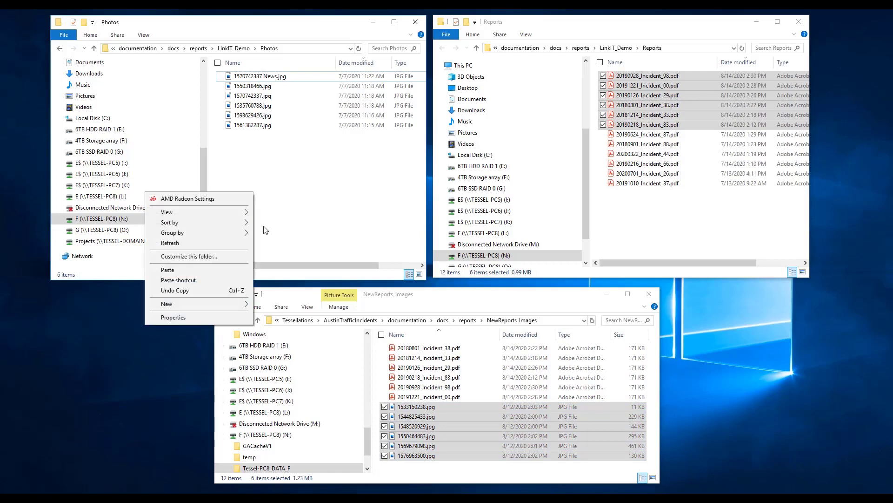
pyautogui.click(219, 270)
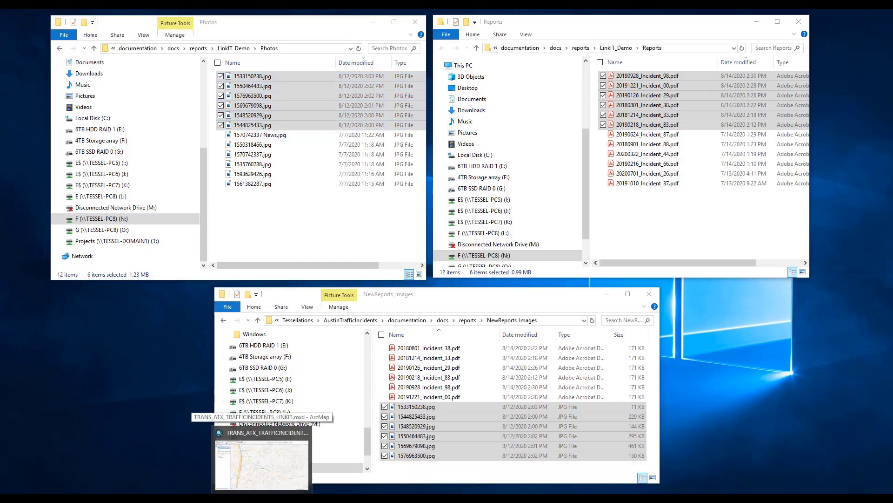
# Step: Switch to ArcMap, search documents around the green incident just north of Three Points, and view the linked photo 1533150238.jpg
pyautogui.click(260, 458)
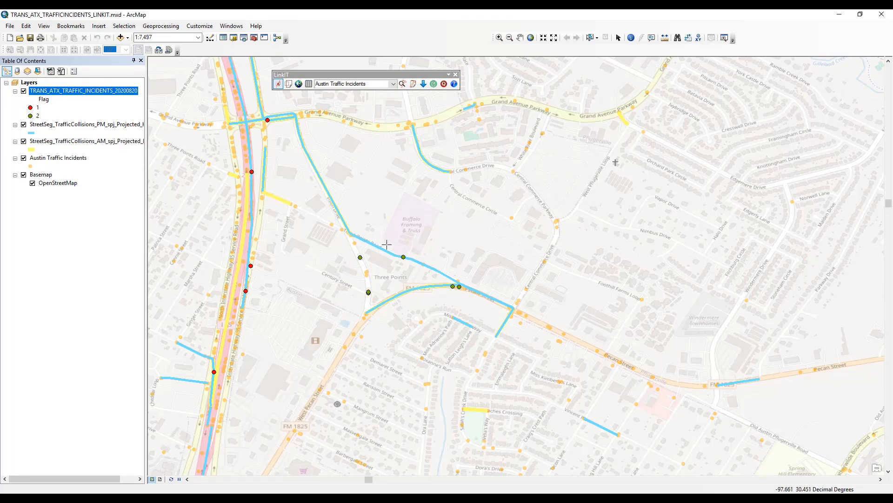
pyautogui.moveTo(387, 244); pyautogui.dragTo(429, 273)
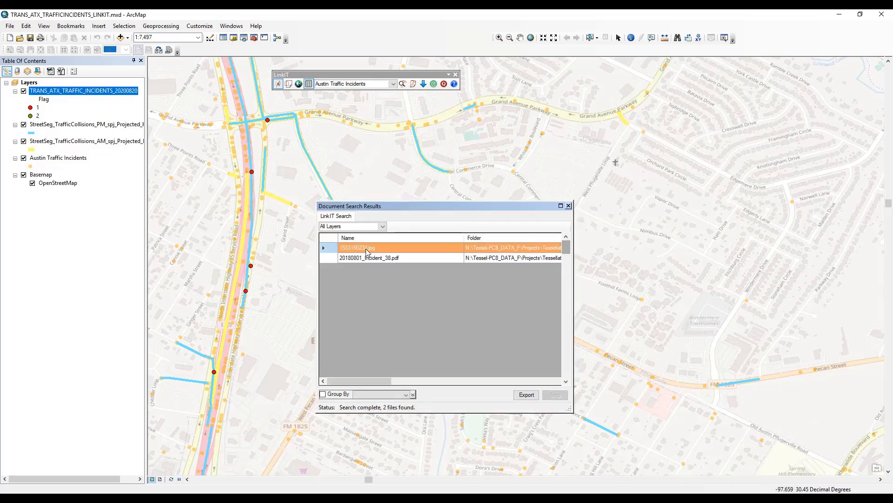
pyautogui.doubleClick(367, 252)
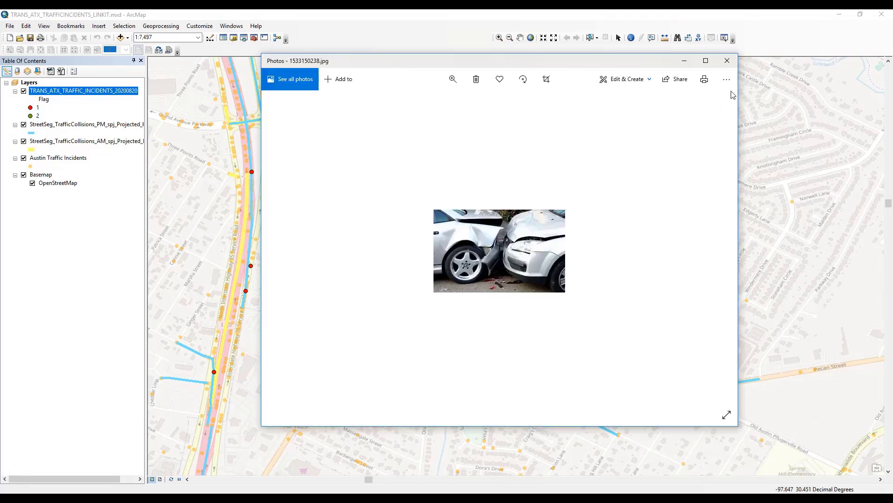
pyautogui.click(727, 60)
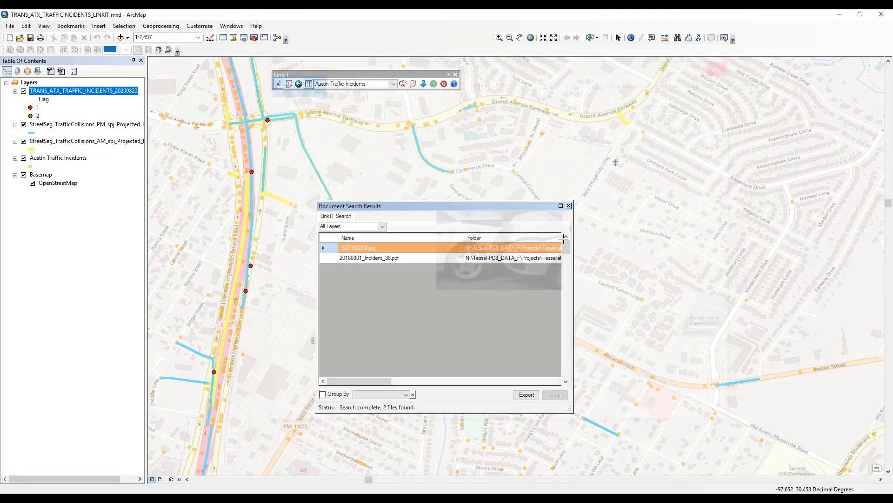
# Step: Review the linked crash report 20180801_Incident_38.pdf and close it
pyautogui.click(391, 258)
pyautogui.doubleClick(392, 258)
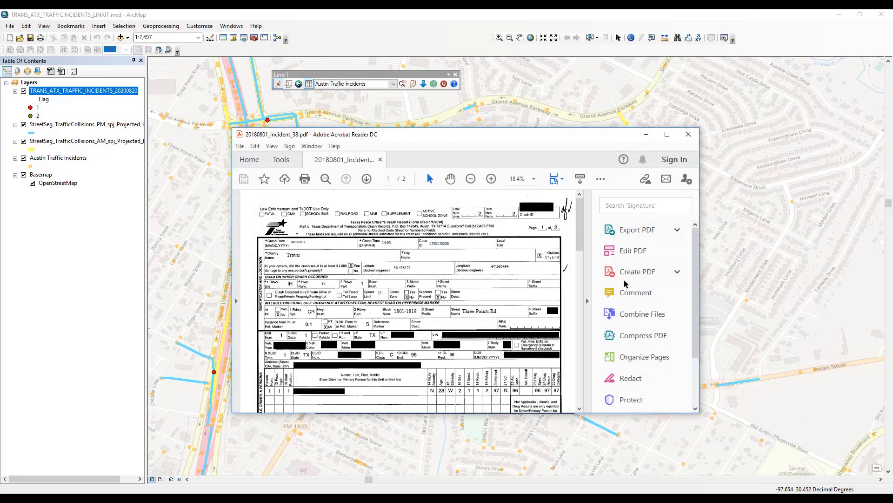
pyautogui.click(689, 134)
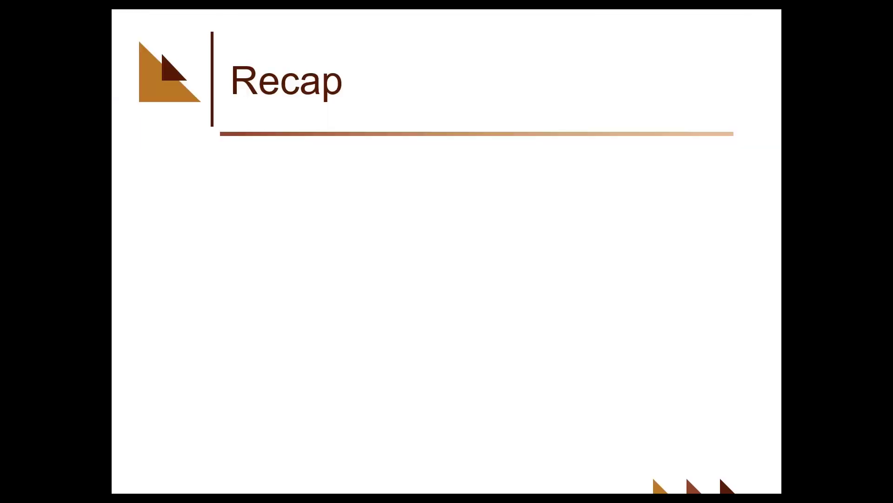
pyautogui.click(486, 264)
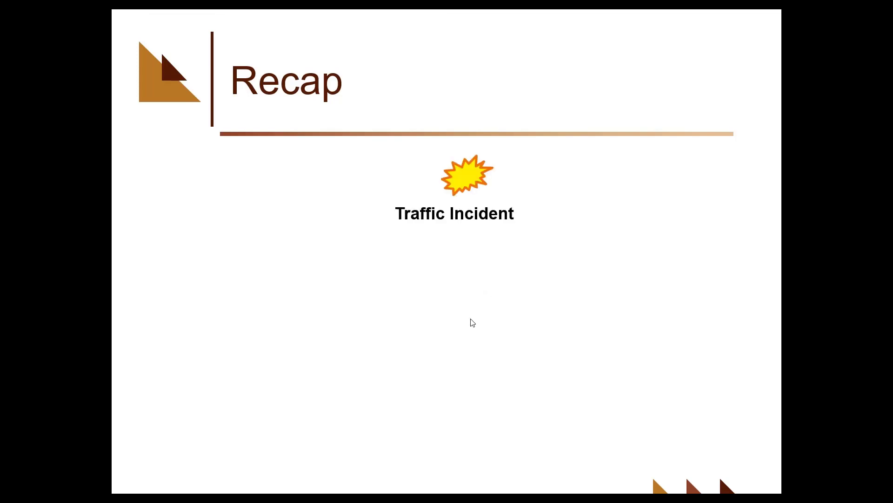